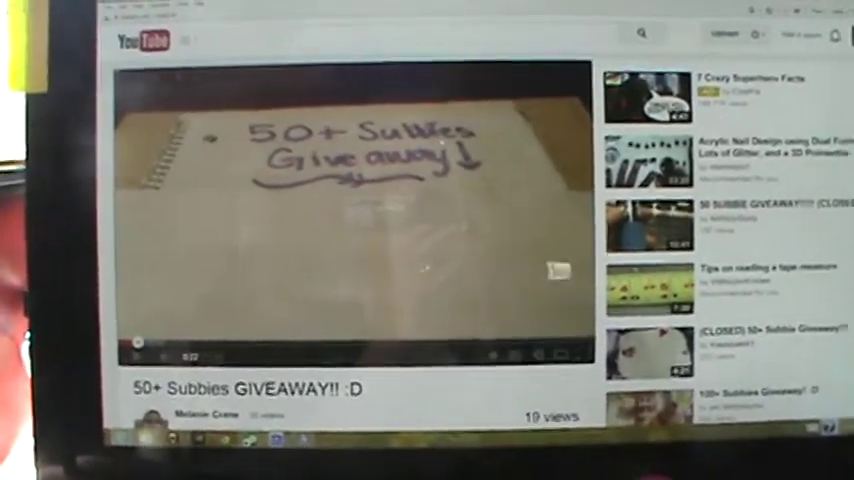
scroll(421, 268, "down", 3)
scroll(421, 268, "up", 2)
scroll(417, 262, "up", 2)
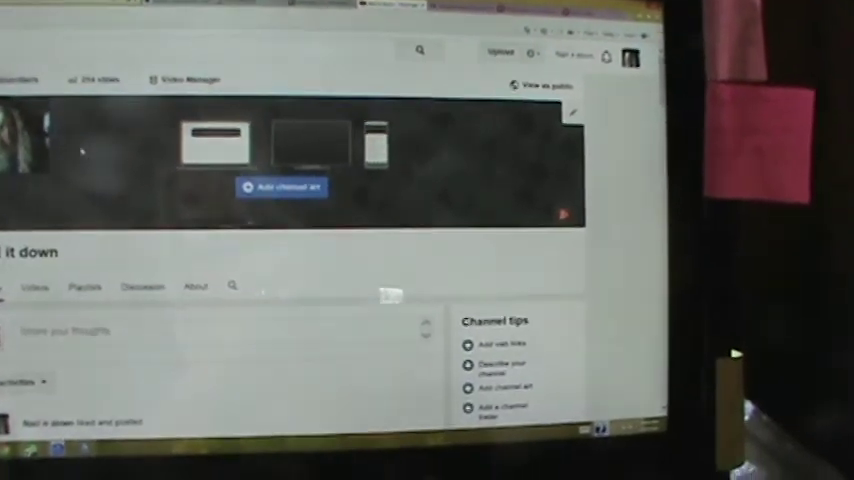
scroll(360, 263, "down", 5)
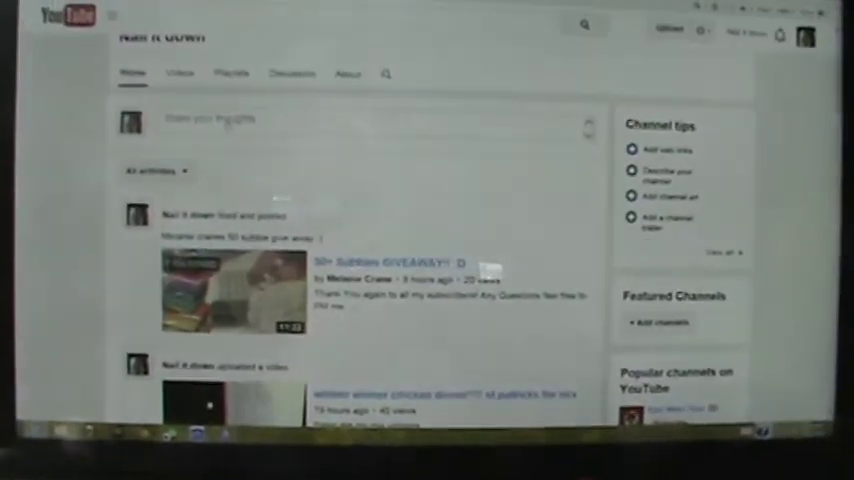
scroll(470, 265, "up", 3)
scroll(465, 270, "up", 2)
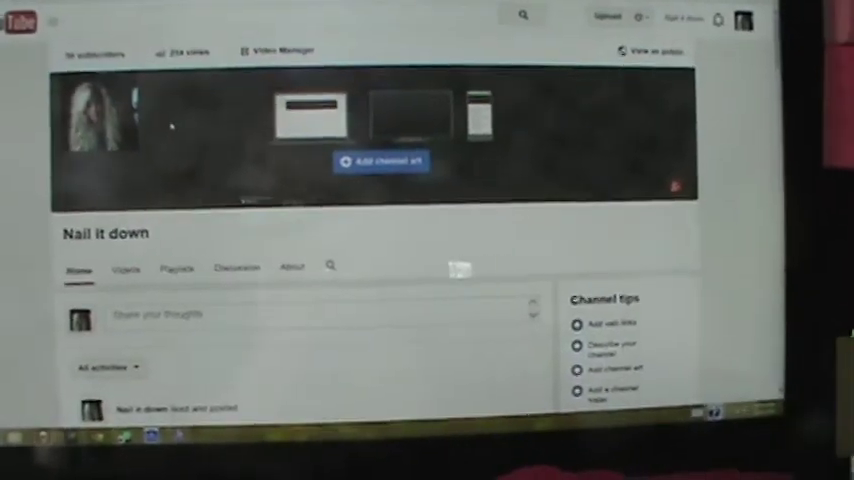